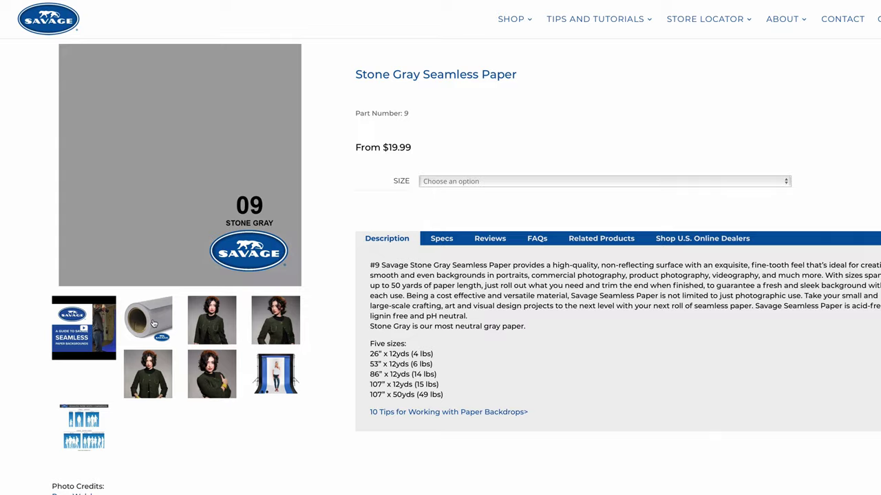
Enlarge the Stone Gray Seamless Paper roll thumbnail in the product page lightbox.
click(224, 466)
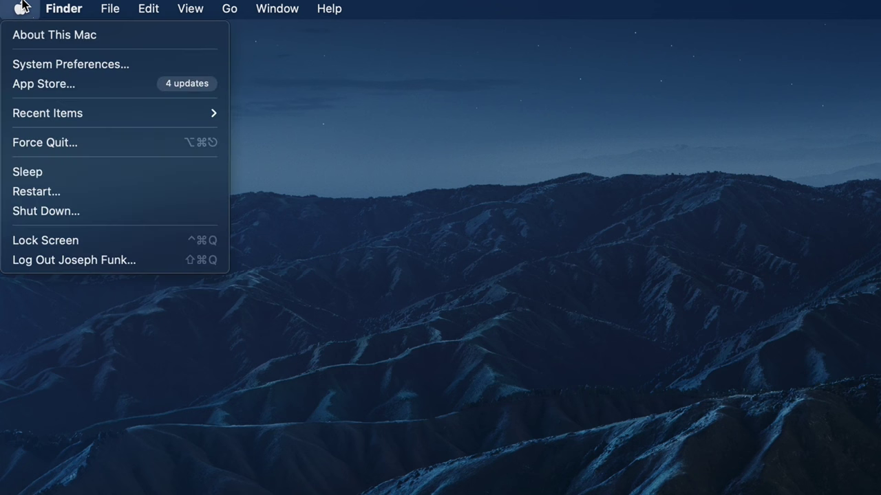
Launch Photoshop 2021 from Recent Items, then preview Flypaper textures from Angelica to Calendula Haze.
mouse_move(145, 116)
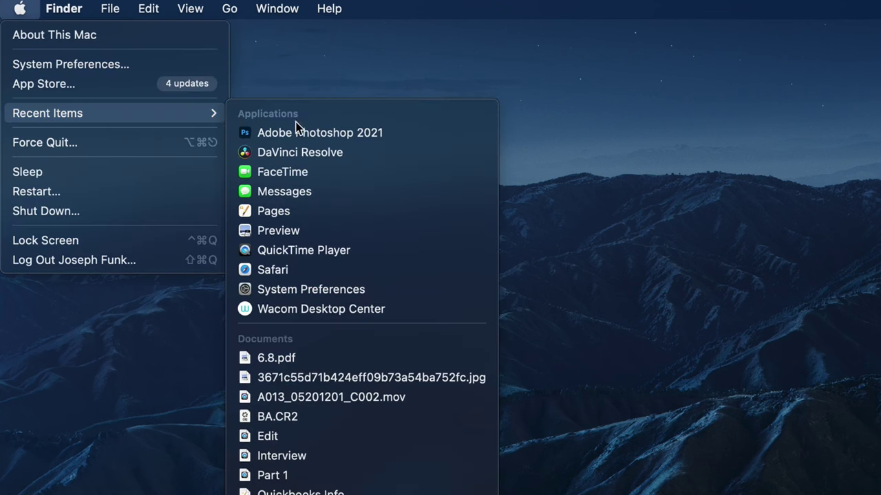
click(436, 135)
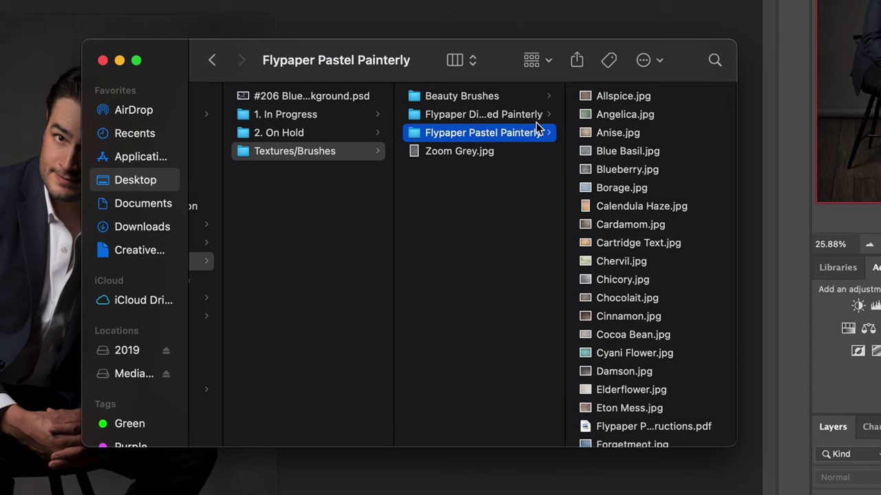
click(635, 115)
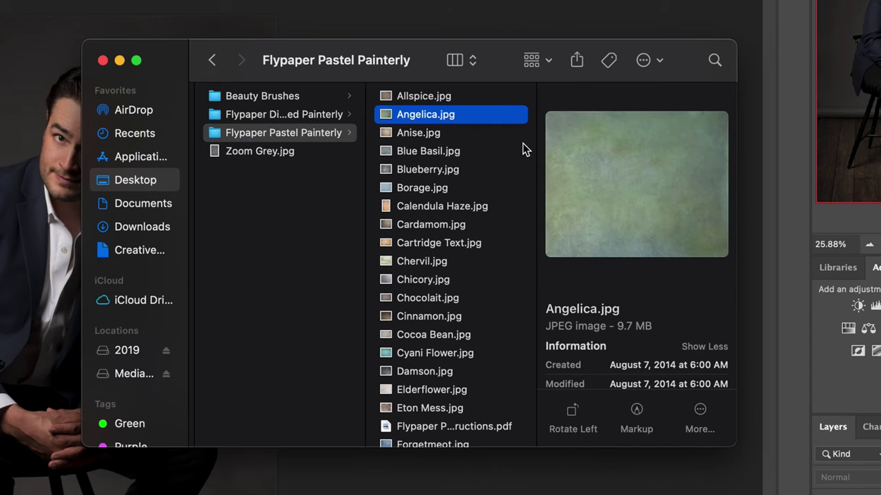
click(471, 145)
click(455, 132)
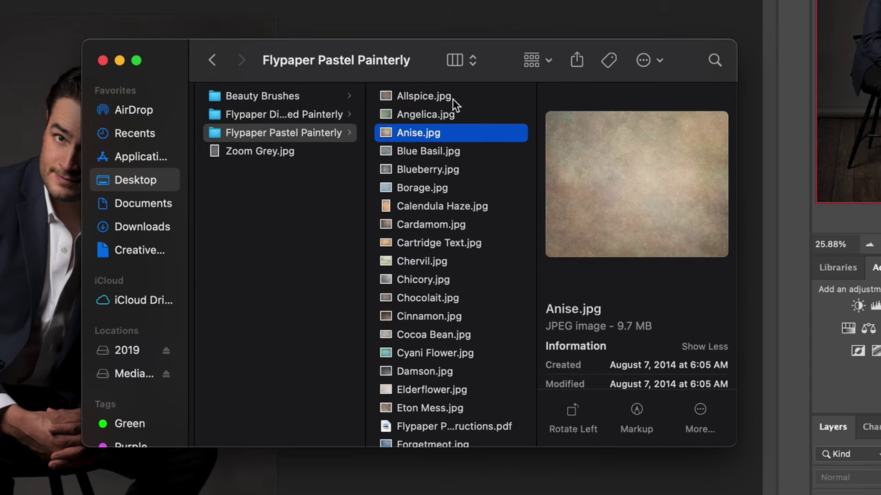
click(452, 97)
click(467, 171)
click(474, 147)
click(470, 172)
click(466, 205)
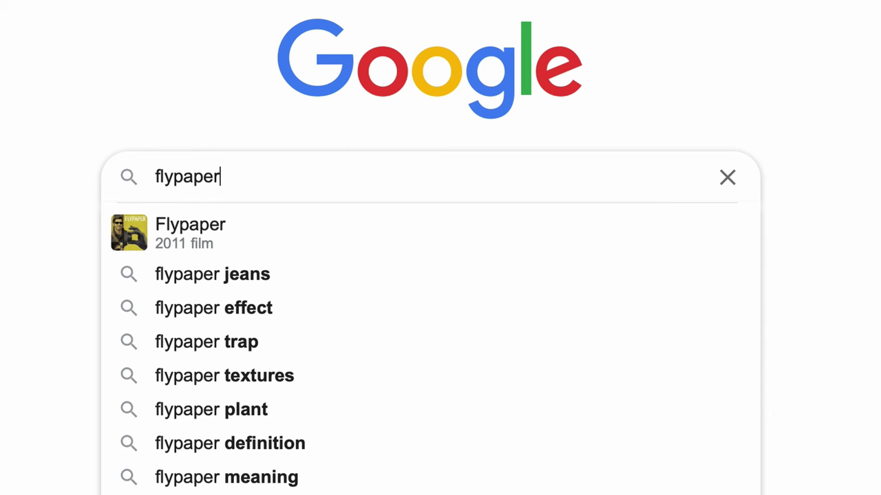
Search Google for 'flypaper textures' and open the Flypaper Textures website.
text(textures)
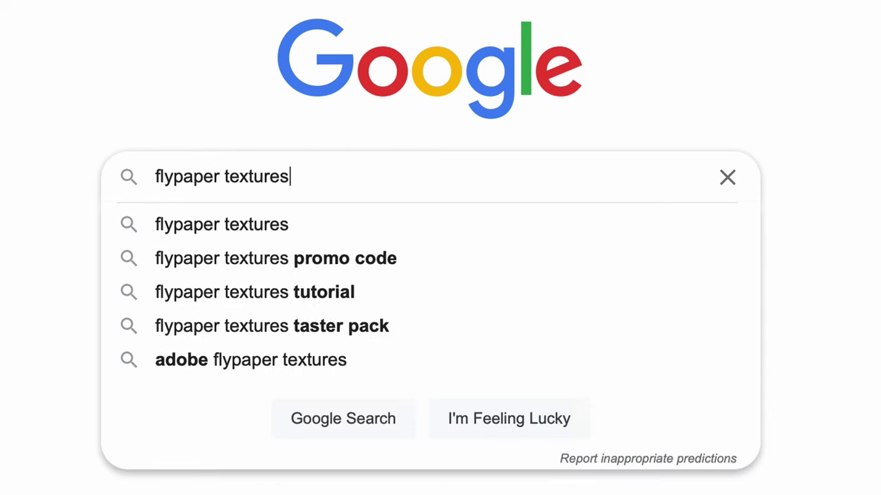
key(Return)
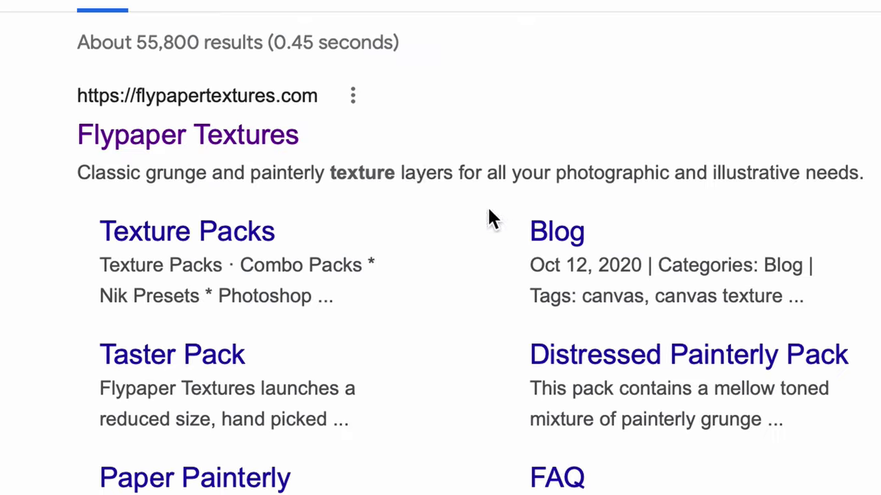
click(248, 137)
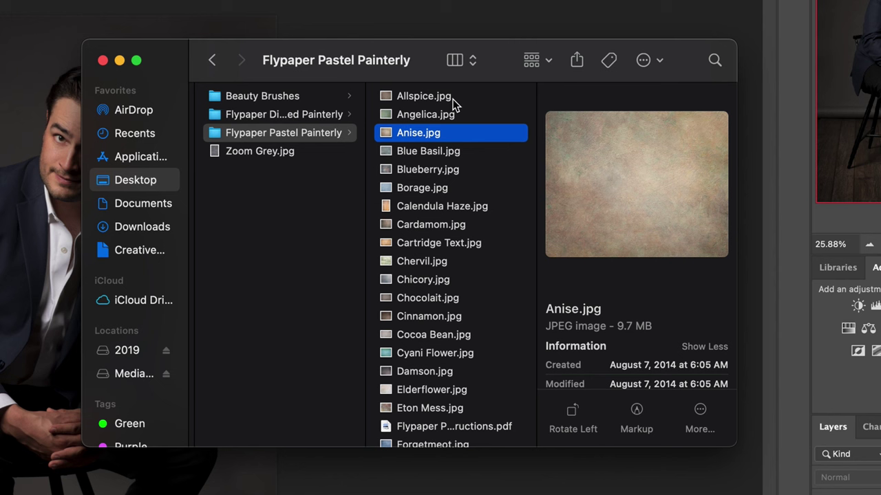
Preview several textures and place Cardamom.jpg as a layer over the portrait.
click(453, 99)
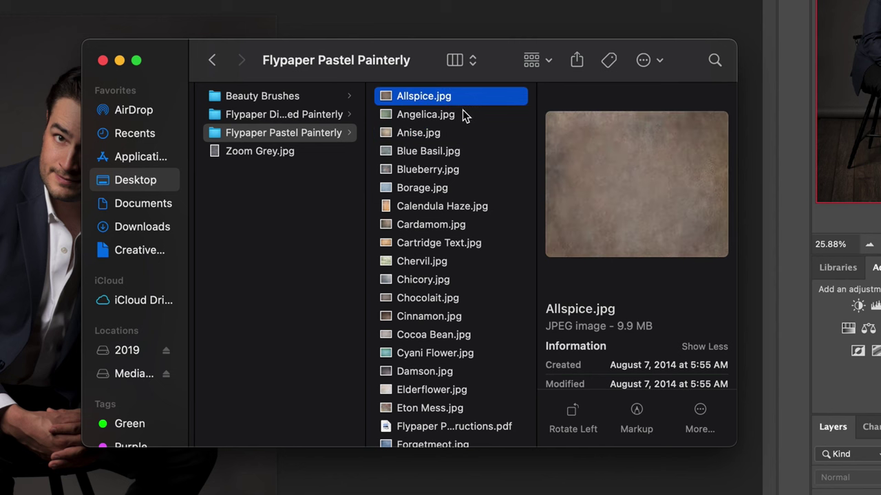
click(467, 170)
click(472, 152)
click(472, 171)
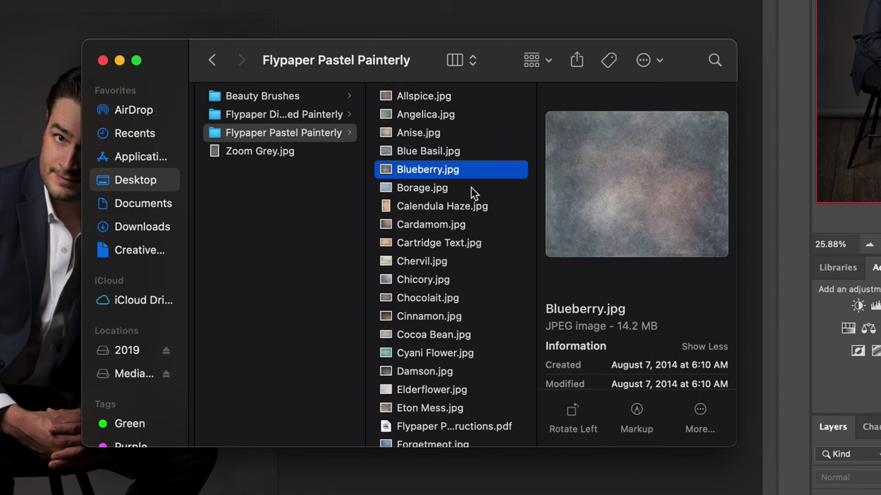
click(465, 210)
click(456, 241)
click(457, 226)
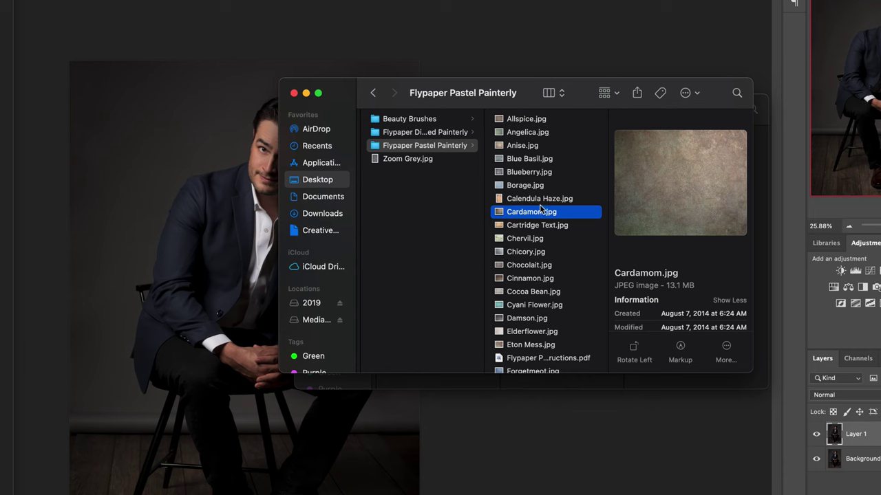
drag(541, 212, 406, 213)
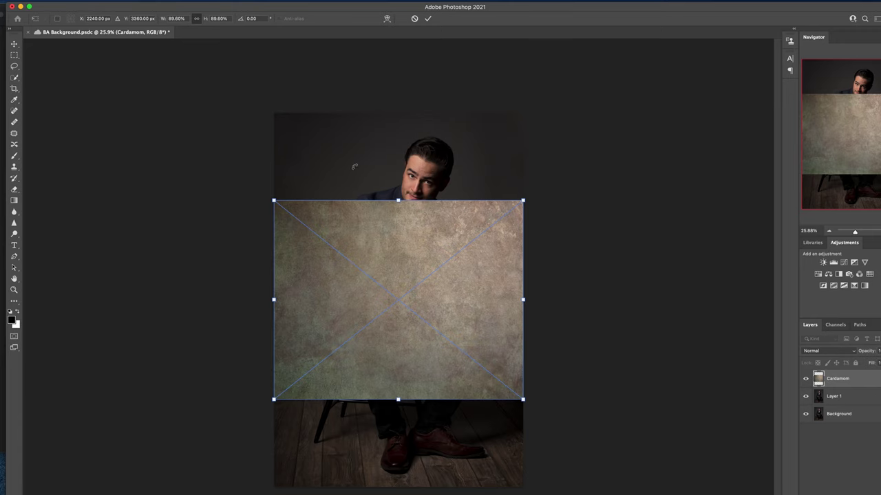
Rotate the Cardamom texture upright, scale it over the portrait, and blend it in Overlay mode.
drag(230, 274, 394, 362)
drag(500, 422, 543, 447)
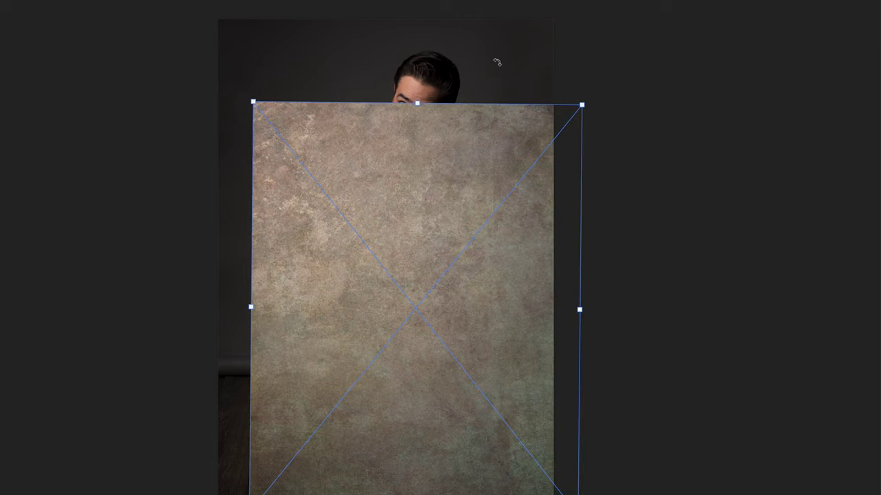
drag(526, 194, 513, 267)
drag(535, 399, 507, 339)
click(741, 101)
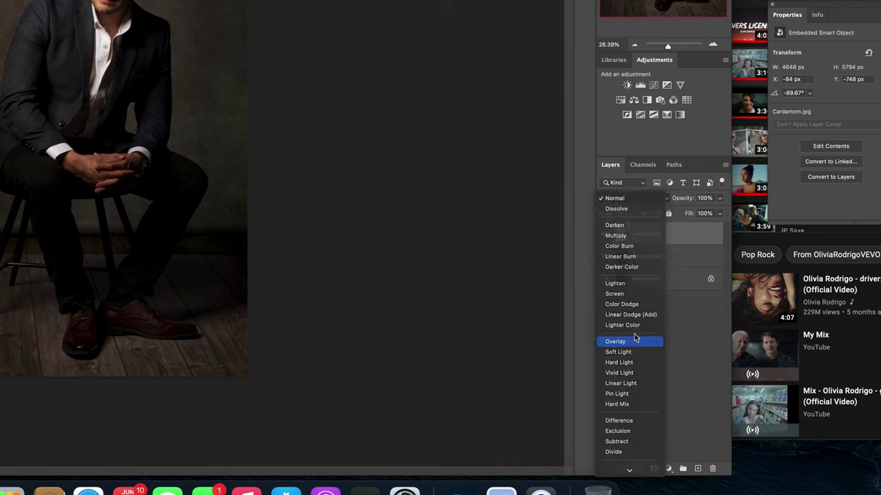
click(538, 227)
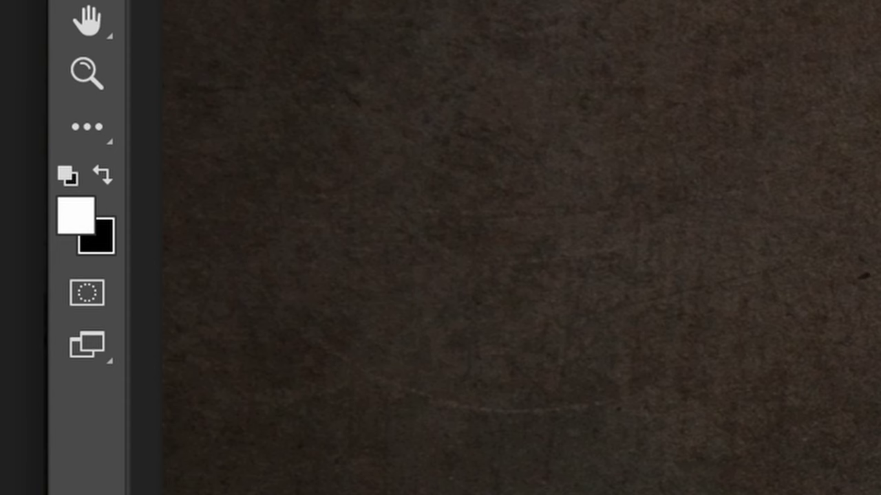
Paint black on the Cardamom mask to hide the texture from the forehead, cheeks and clasped hands.
key(x)
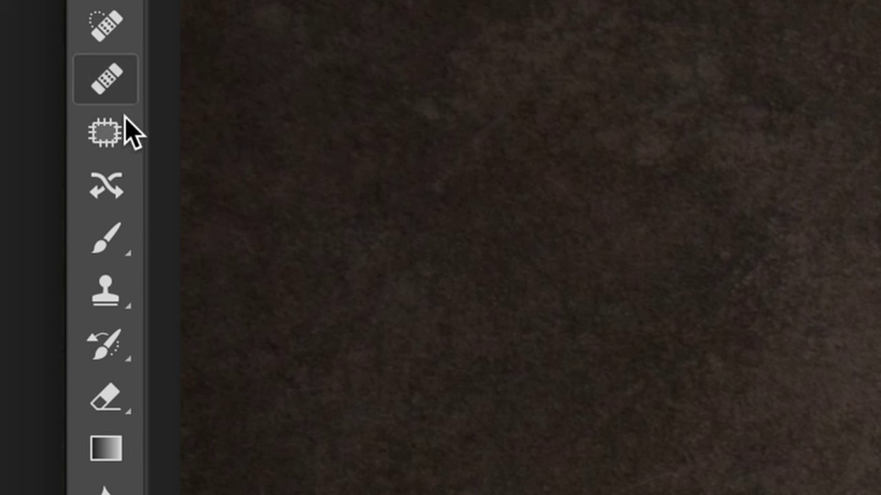
click(117, 241)
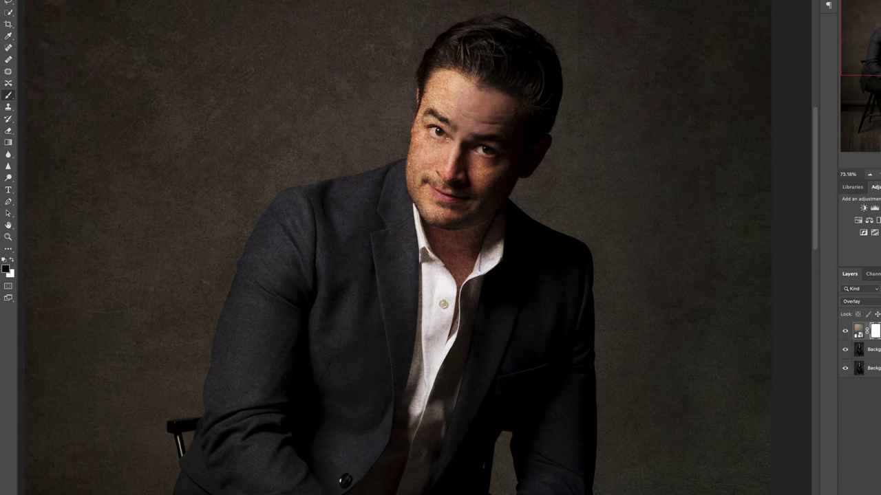
mouse_move(440, 123)
mouse_down()
mouse_move(437, 150)
mouse_move(429, 145)
mouse_up()
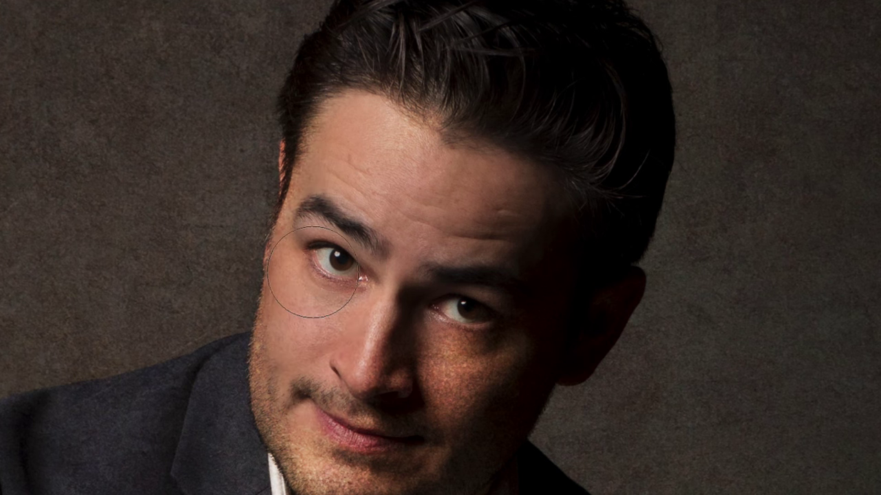
mouse_move(351, 390)
mouse_down()
mouse_move(435, 334)
mouse_move(454, 416)
mouse_up()
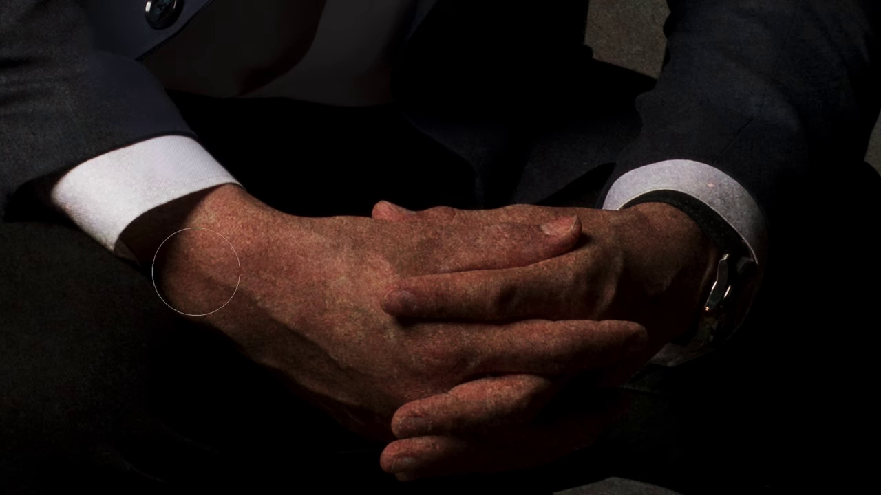
mouse_move(197, 271)
mouse_down()
mouse_move(256, 226)
mouse_move(364, 183)
mouse_move(527, 183)
mouse_up()
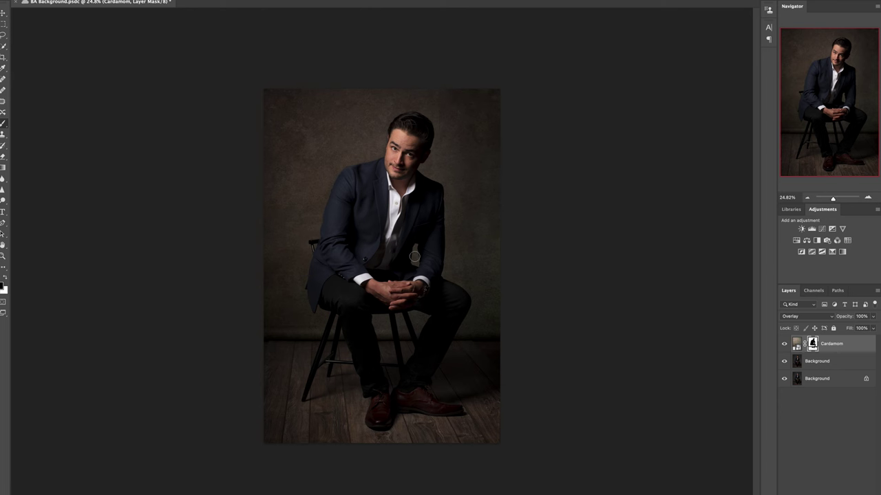
Show the mask as a red rubylith overlay, zoom in, and make the brush smaller.
key(backslash)
scroll(404, 216, up, 6)
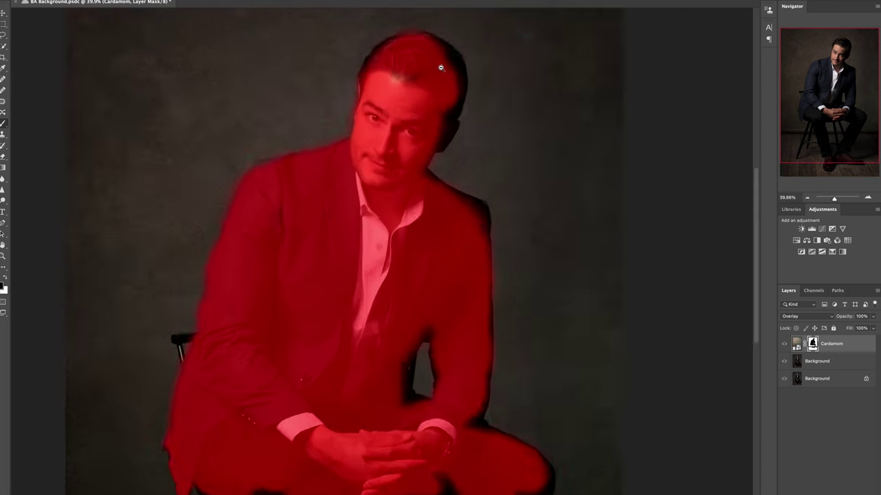
drag(428, 138, 410, 138)
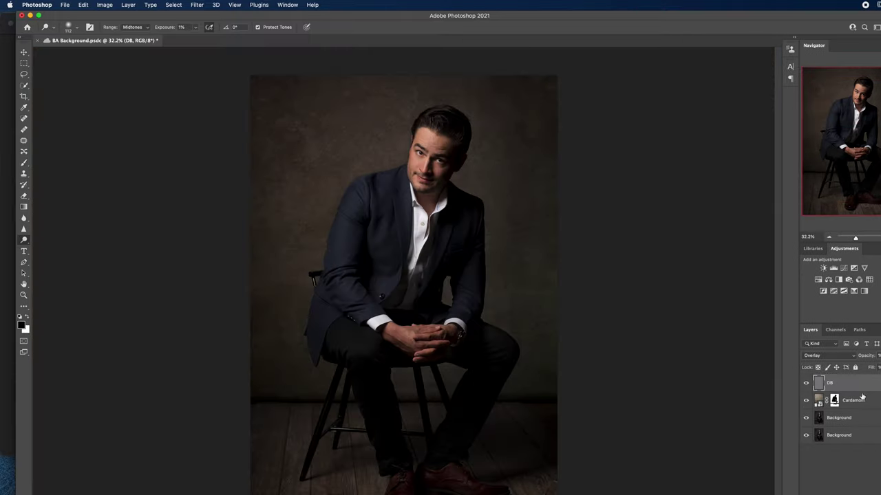
Apply a 1.6-pixel Gaussian Blur to the Cardamom texture layer.
click(819, 402)
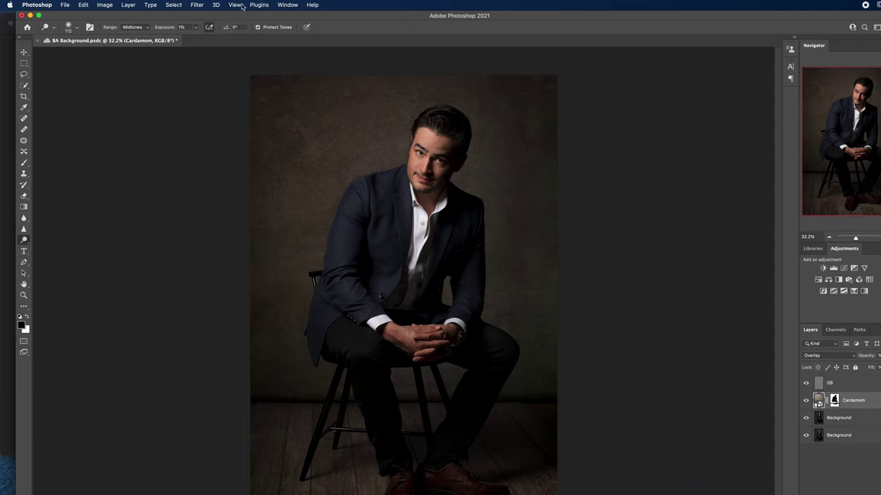
click(197, 5)
mouse_move(209, 113)
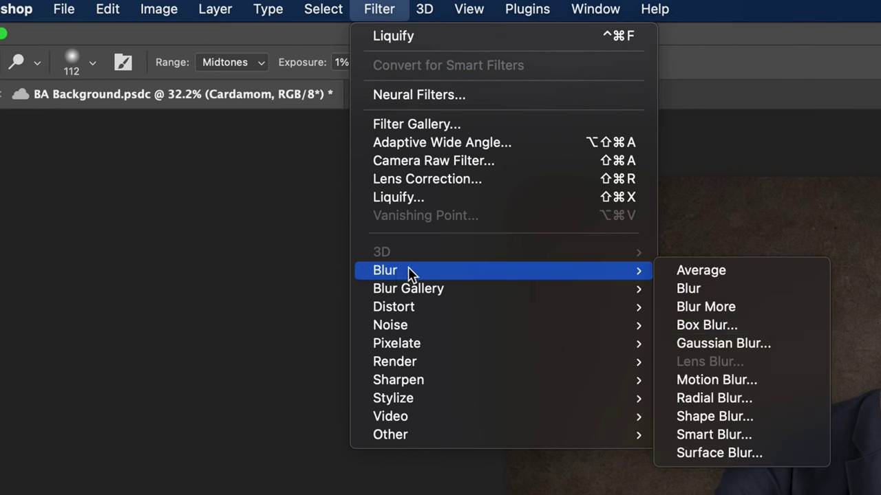
click(781, 344)
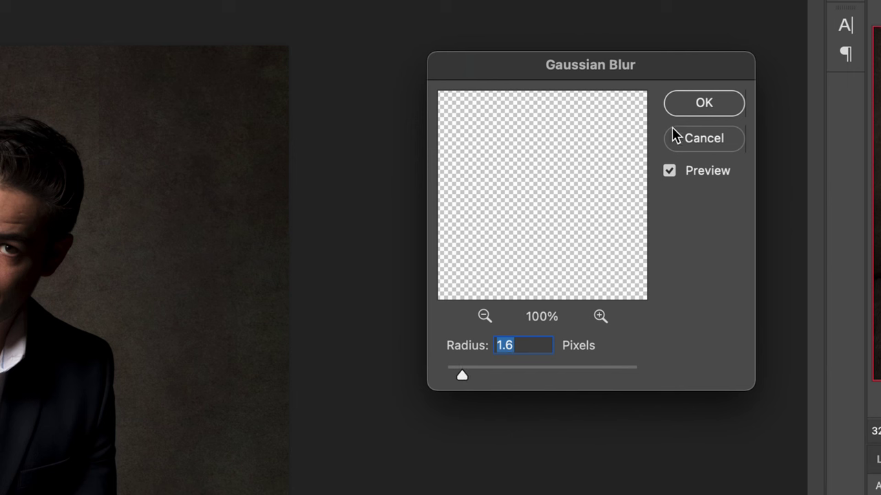
click(699, 104)
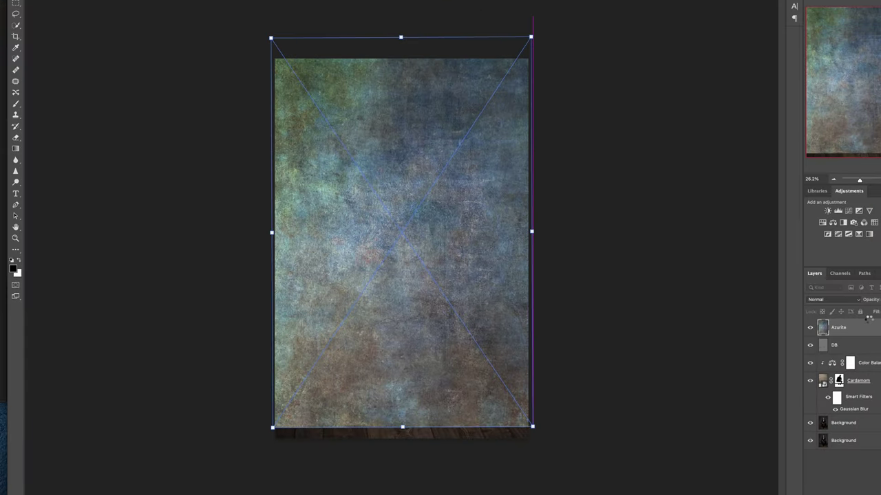
Commit the placement of the Azurite texture layer.
key(Return)
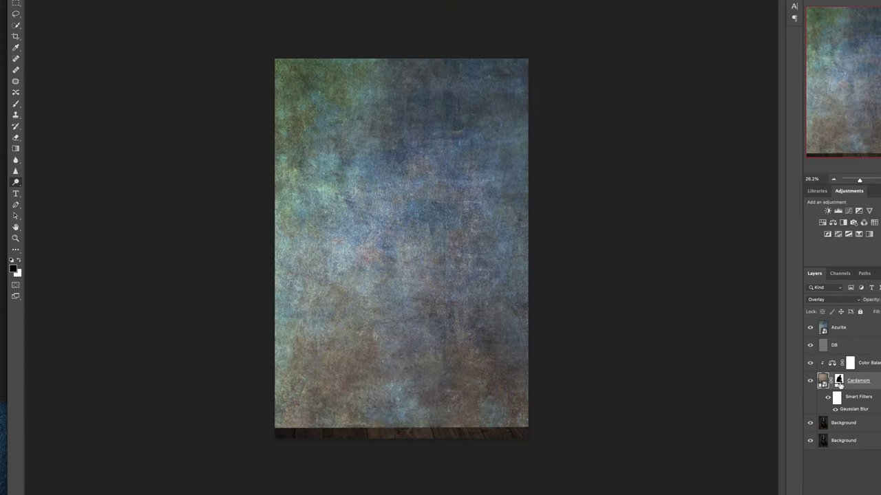